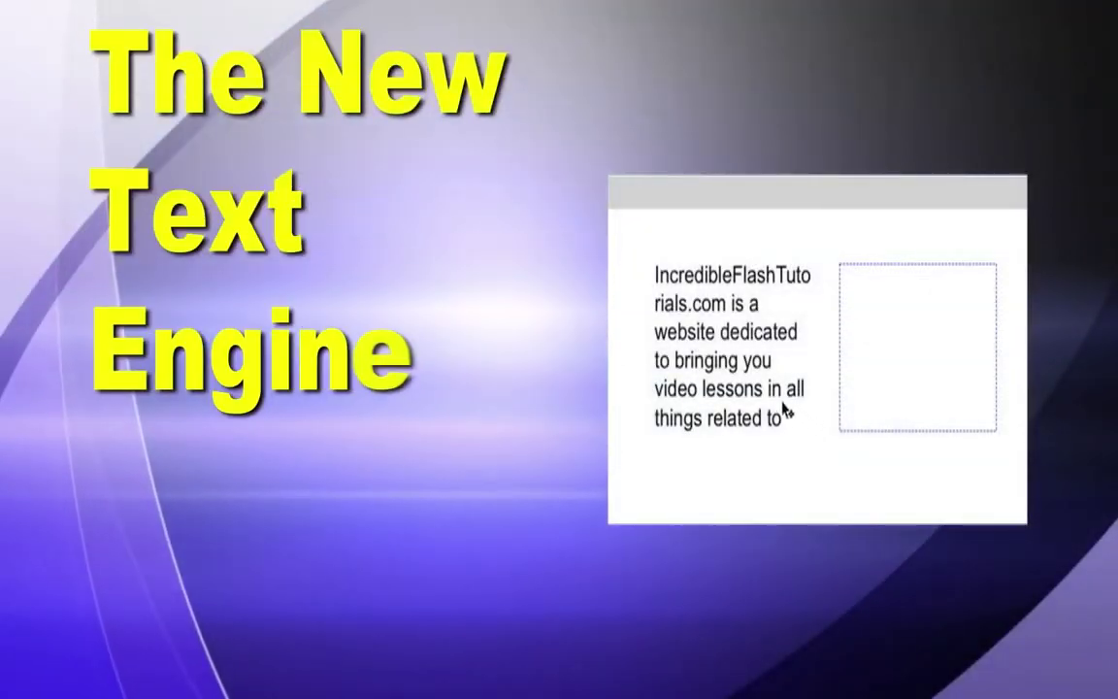
- Move past the 'The New Text Engine' intro to the blank Untitled-2 stage
click(776, 397)
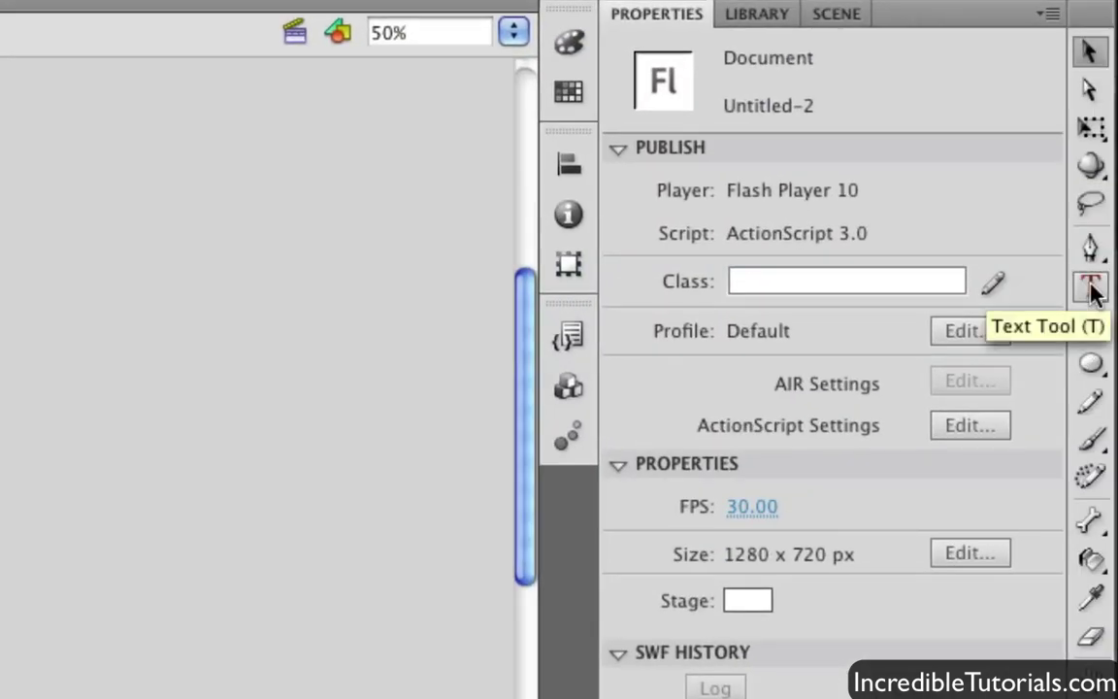
- Pick the Text Tool and keep TLF Text as the text engine
click(1091, 288)
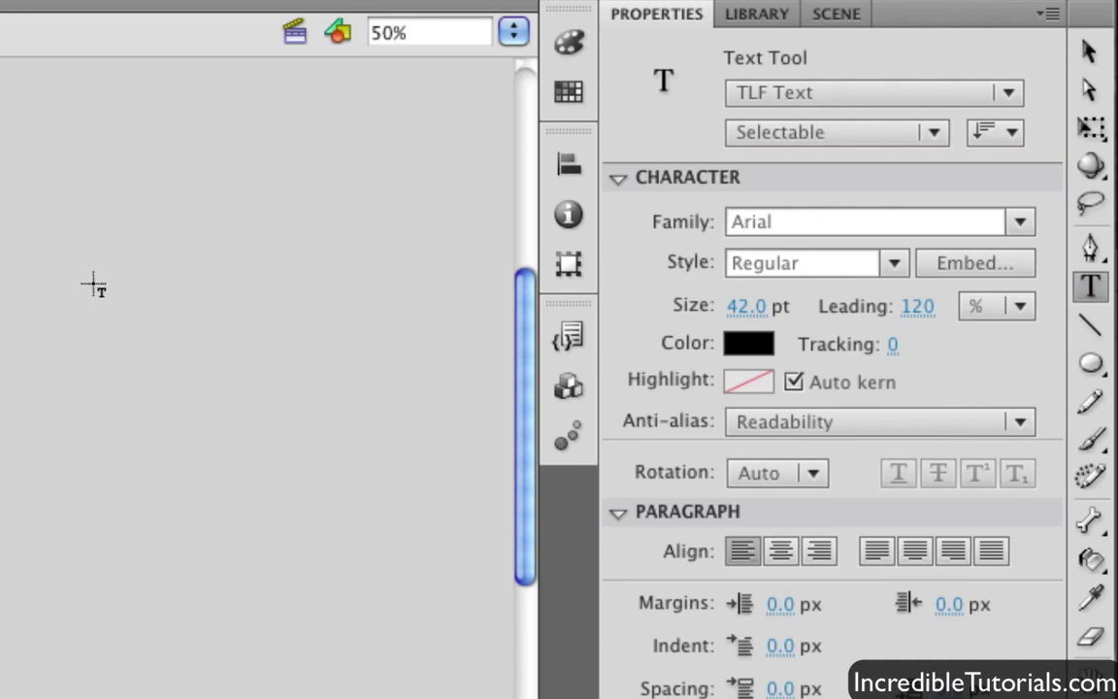
click(984, 97)
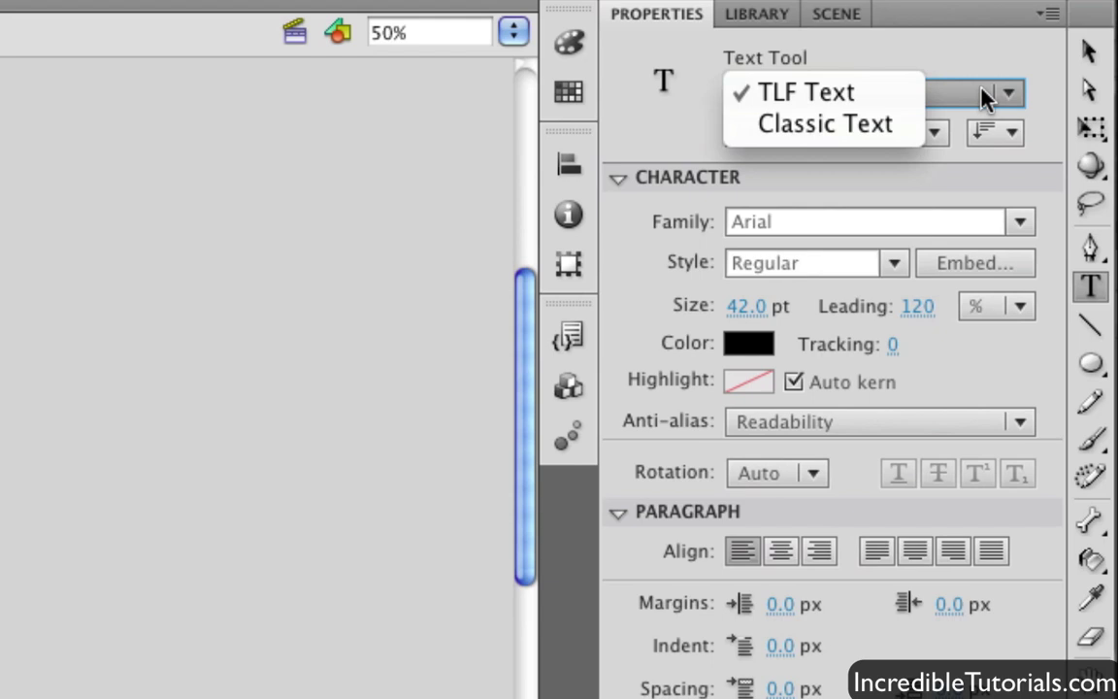
click(837, 94)
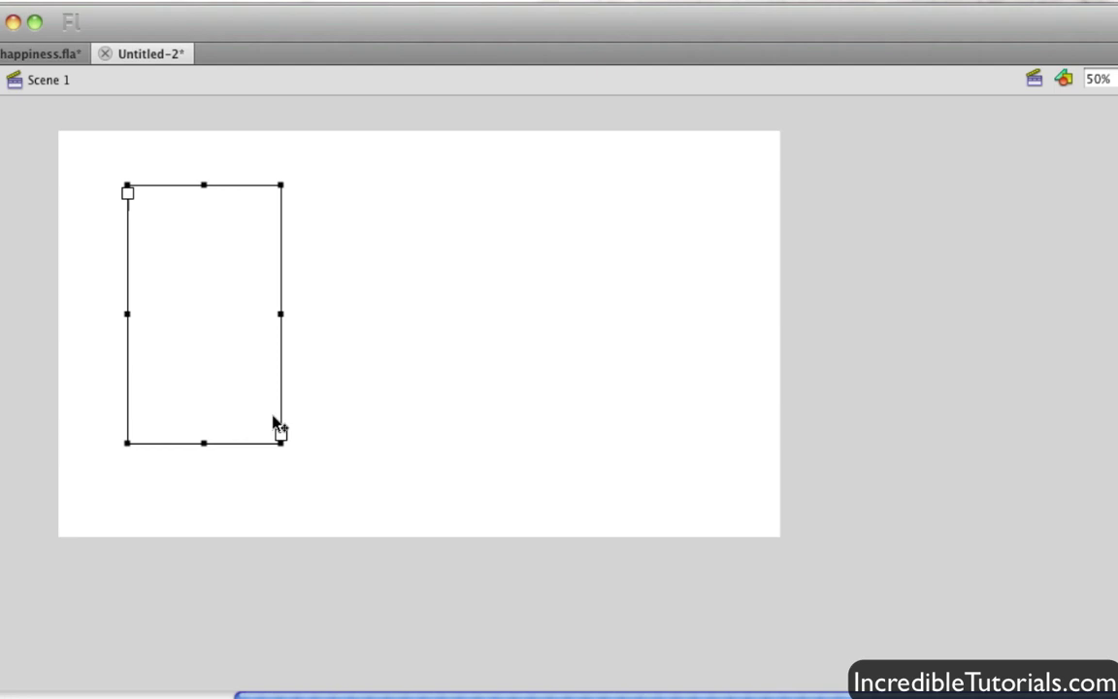
- Paste the IncredibleFlashTutorials.com paragraph into the box and widen it so all text fits
key(super+v)
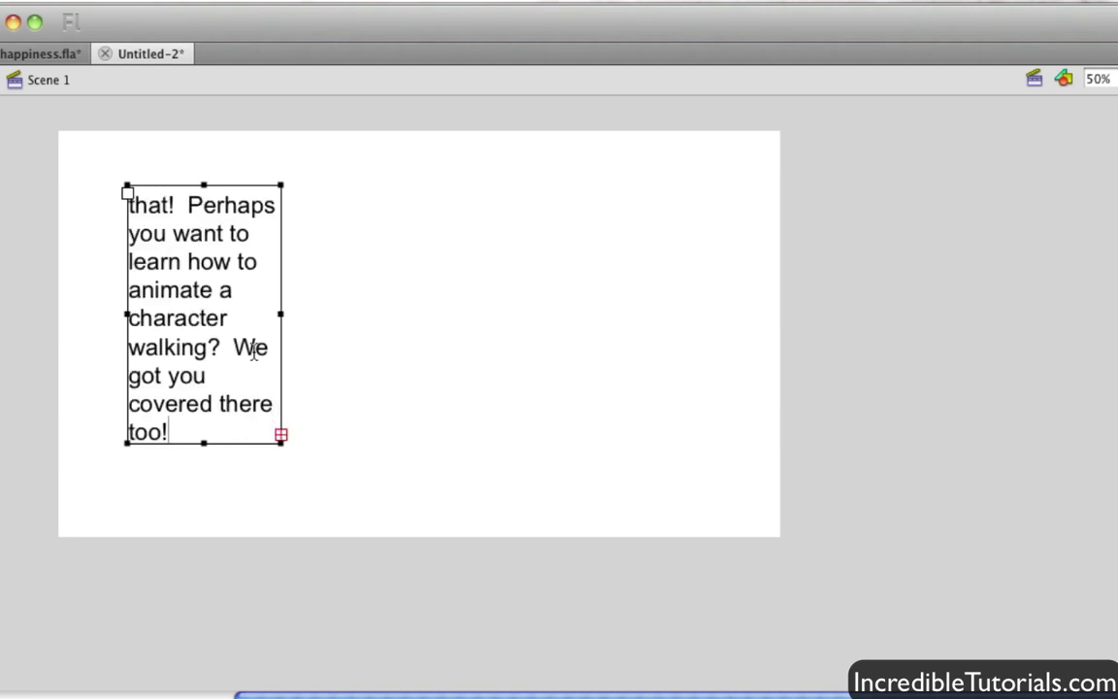
drag(205, 316, 59, 99)
click(204, 255)
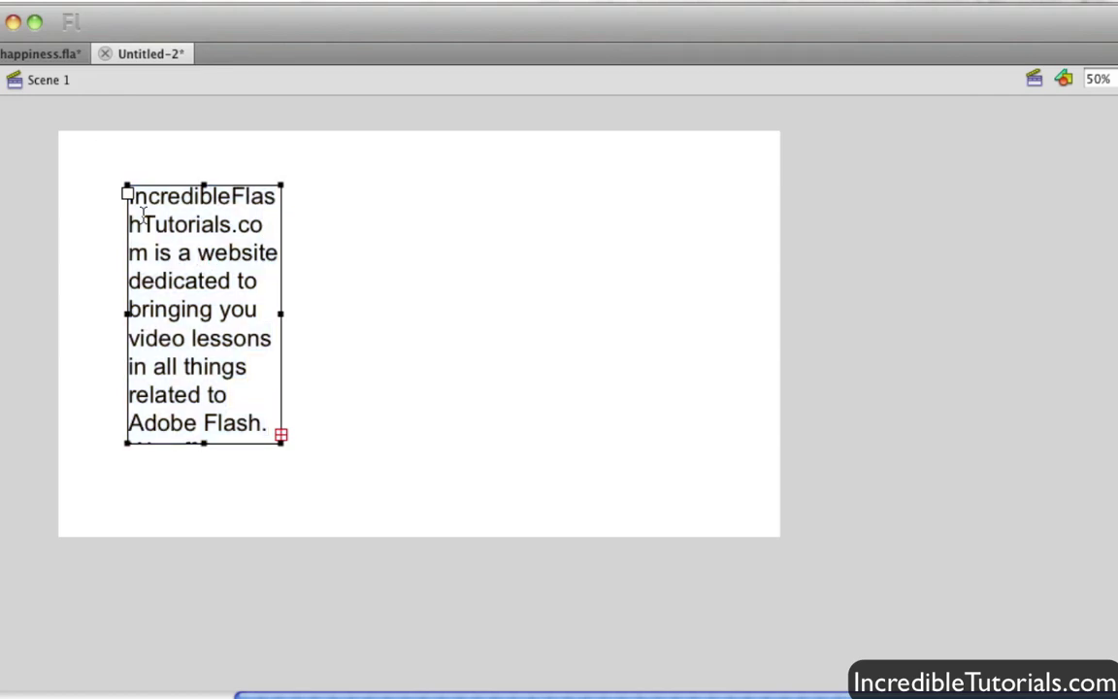
drag(130, 194, 262, 504)
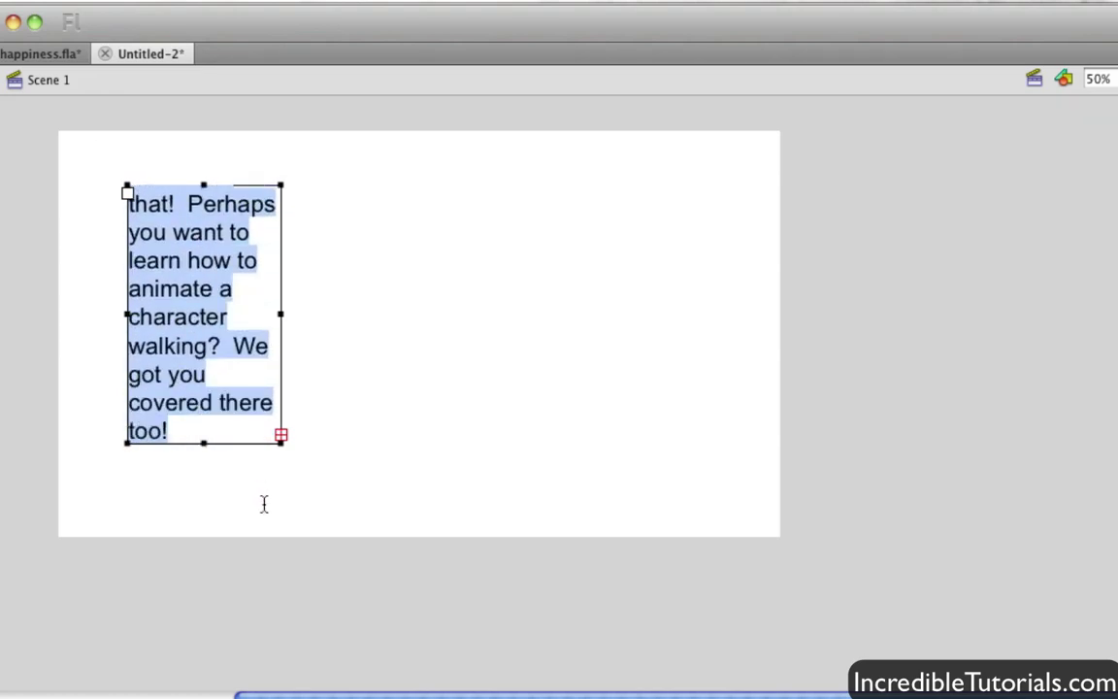
click(222, 319)
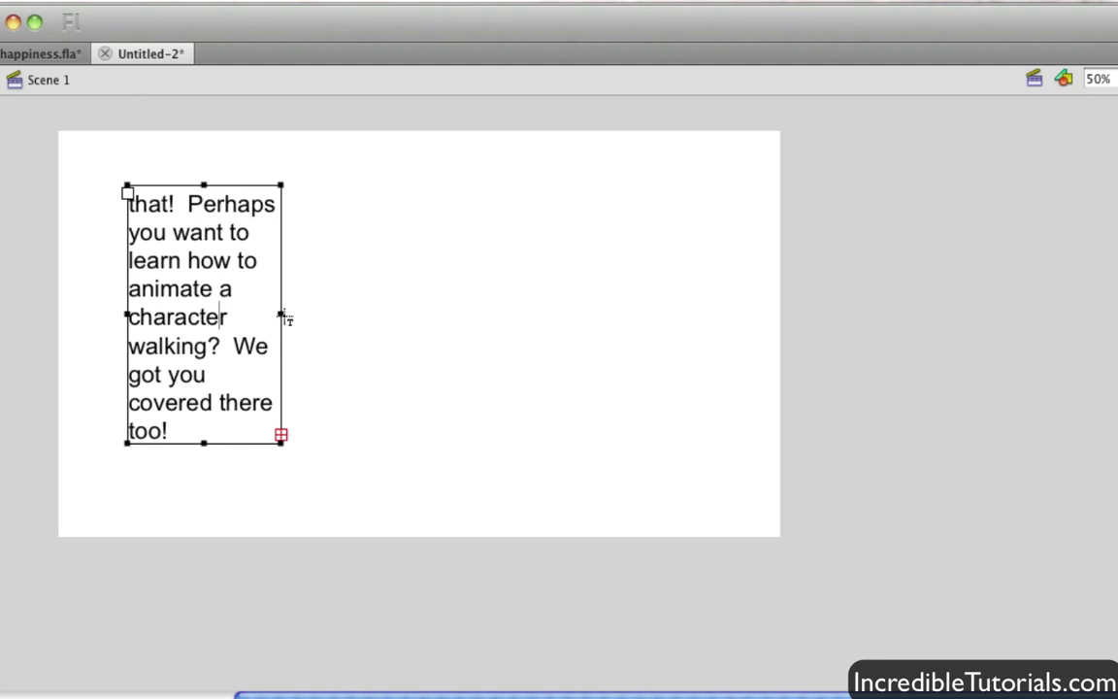
drag(282, 315, 606, 320)
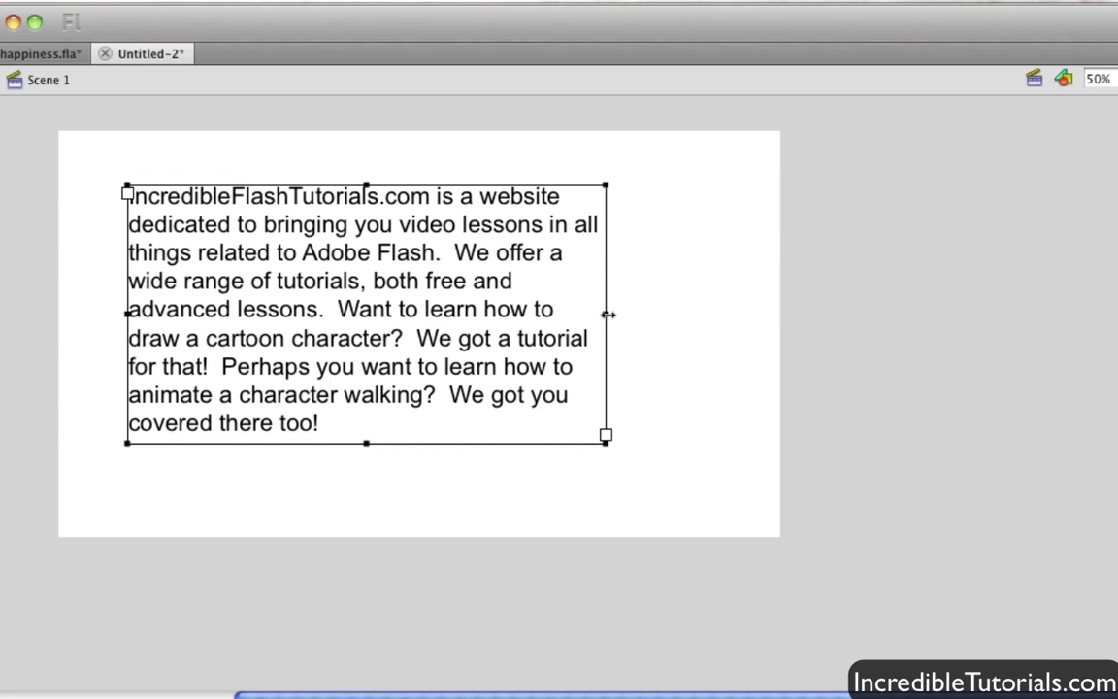
- Widen the text box slightly more and select the whole box
drag(606, 313, 627, 314)
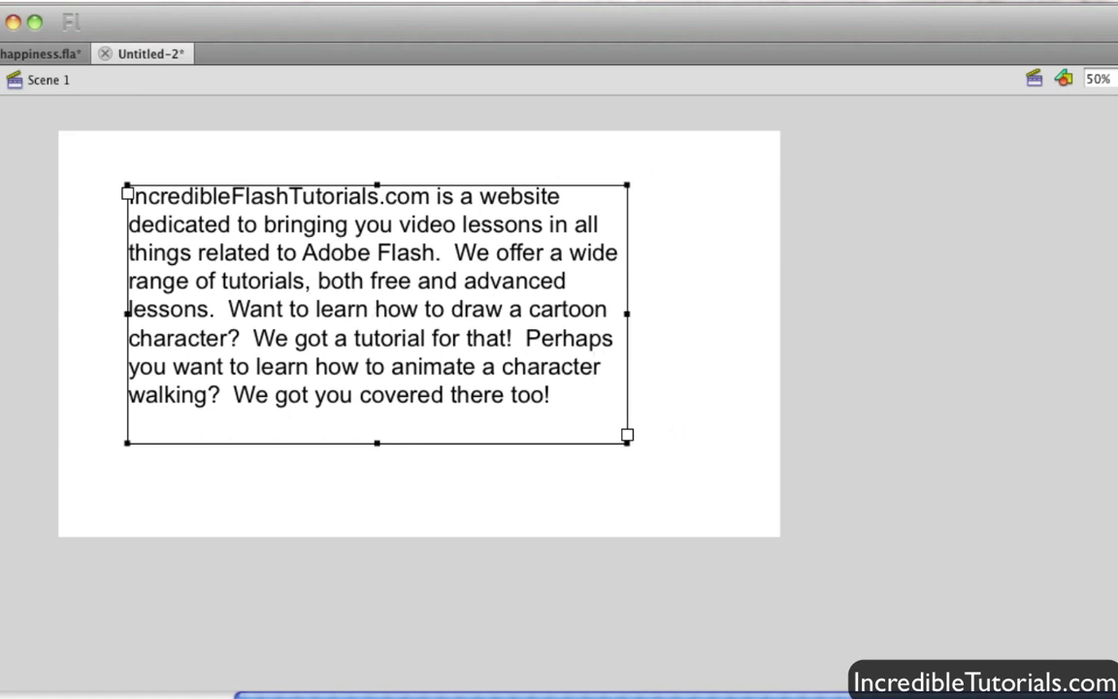
key(Escape)
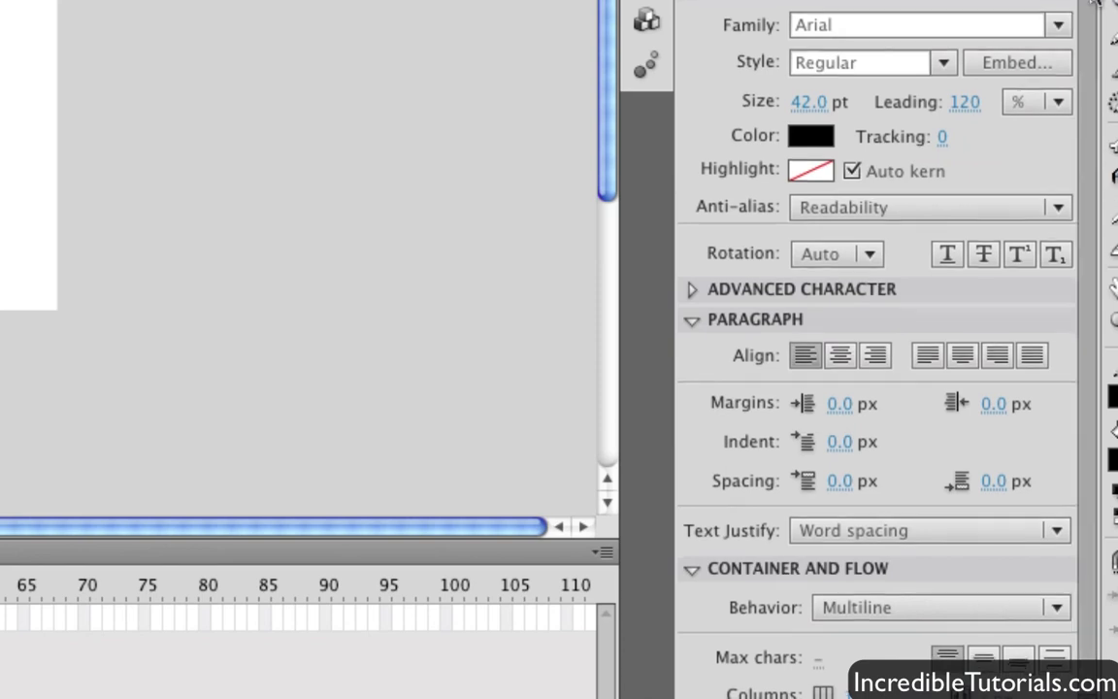
scroll(920, 549, down, 3)
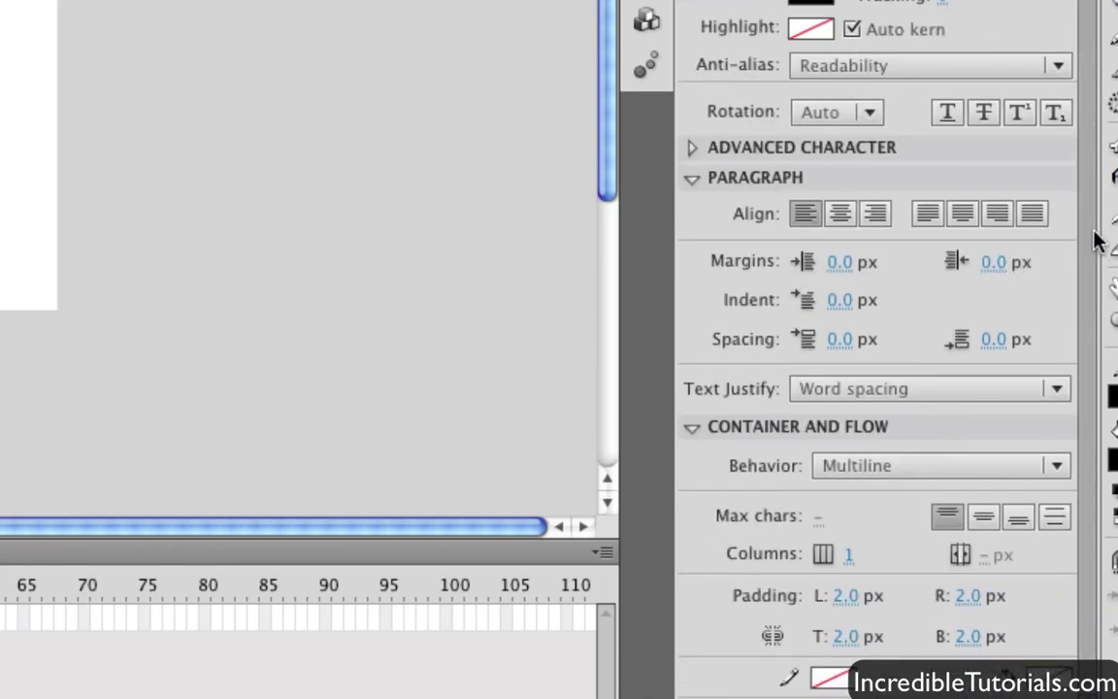
- Set the container's Columns to 2, then to 4
click(850, 559)
text(2)
key(Return)
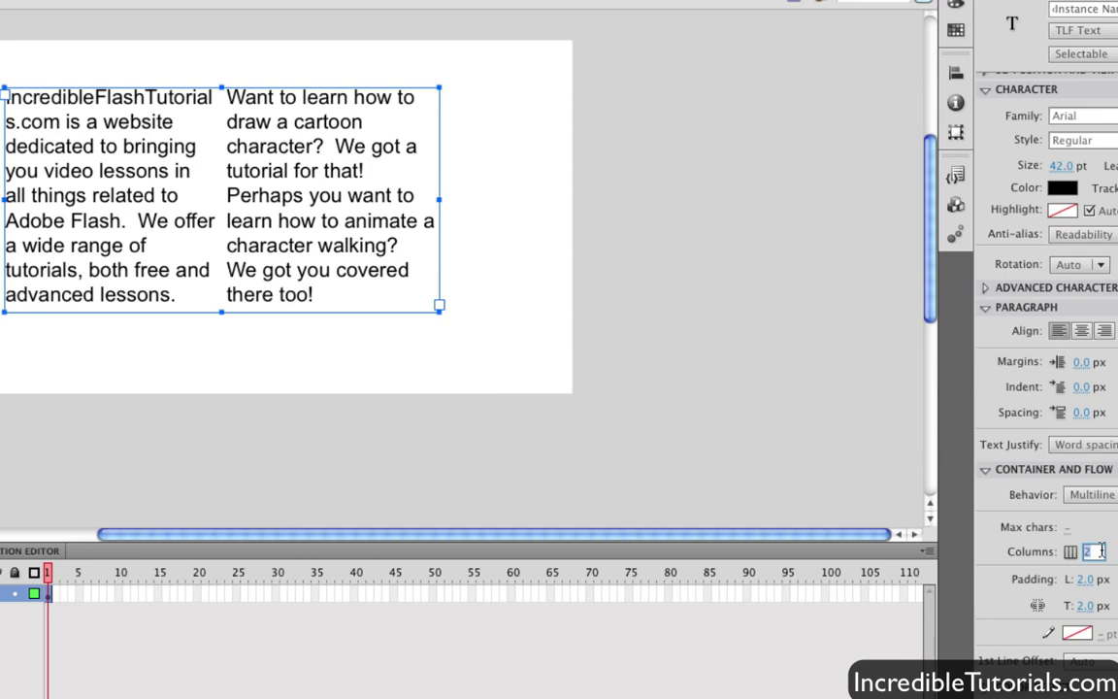
text(4)
key(Return)
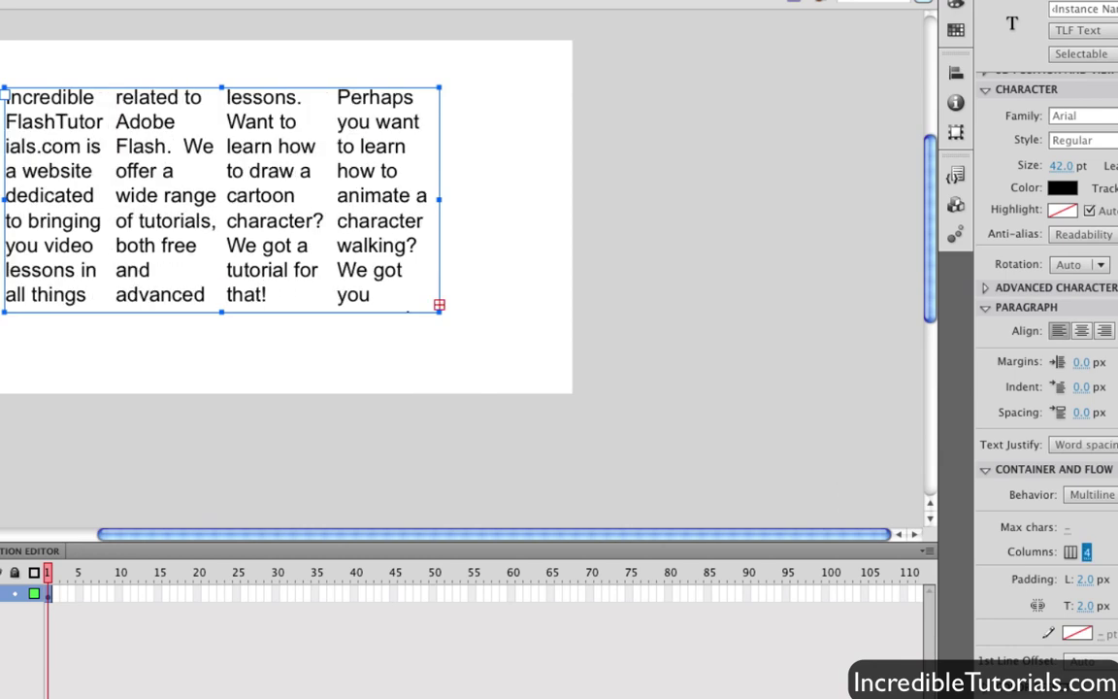
click(1092, 552)
- Return the box to 2 columns with a 29.8 px column gap
text(2)
key(Return)
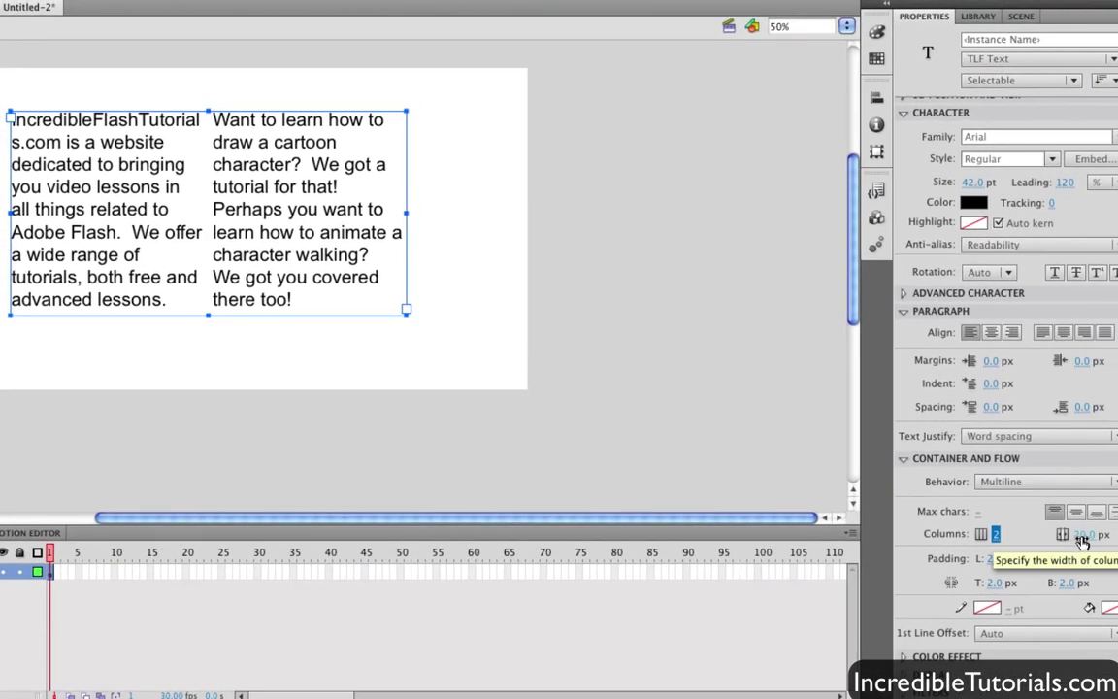
click(1082, 539)
text(27.8)
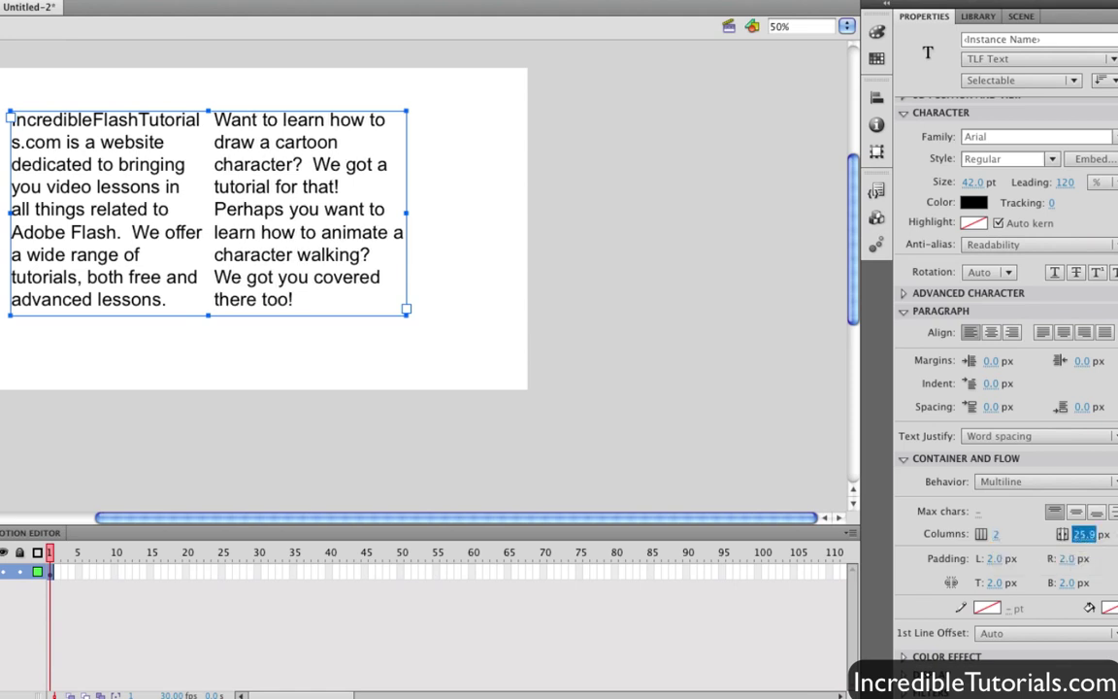
key(Return)
text(29.8)
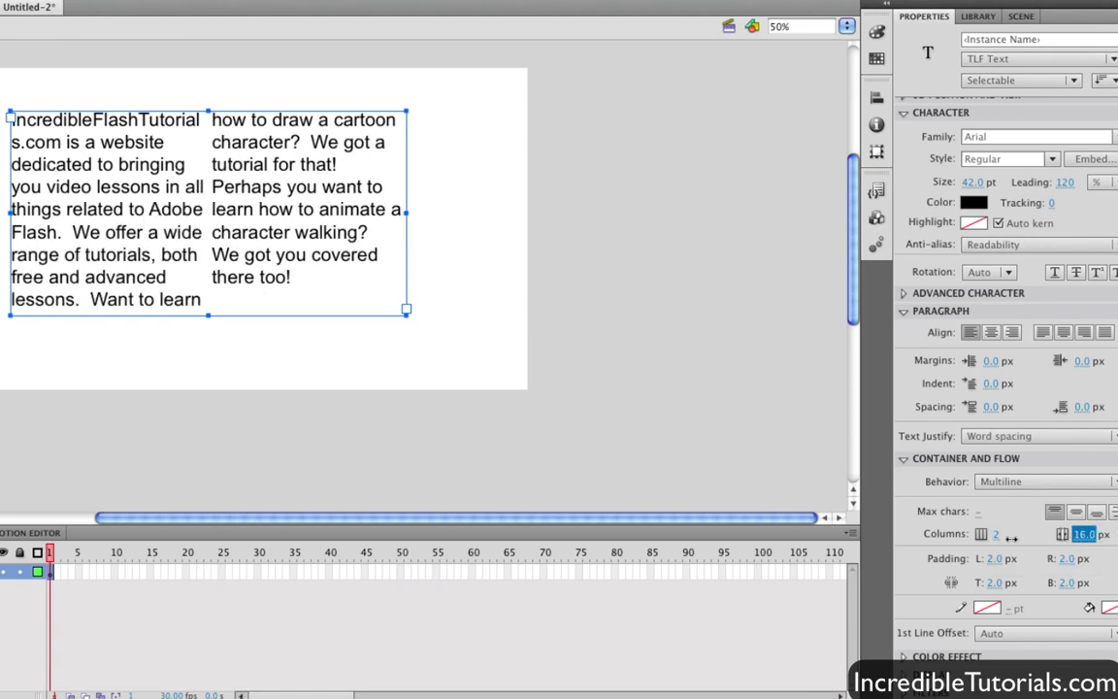
key(Return)
- Narrow the column gap to 17.4 px and adjust the padding, leaving right padding at 0 px
drag(1082, 533, 1023, 550)
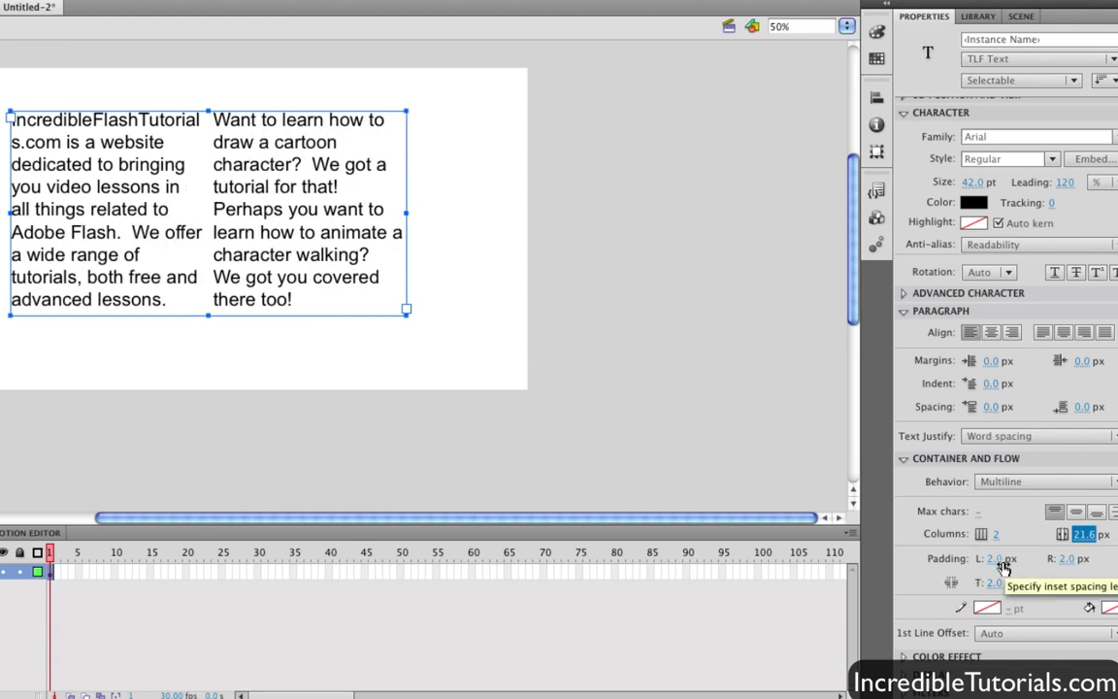
mouse_move(998, 568)
mouse_down()
mouse_move(1038, 567)
mouse_move(999, 567)
mouse_up()
drag(1077, 565, 1028, 563)
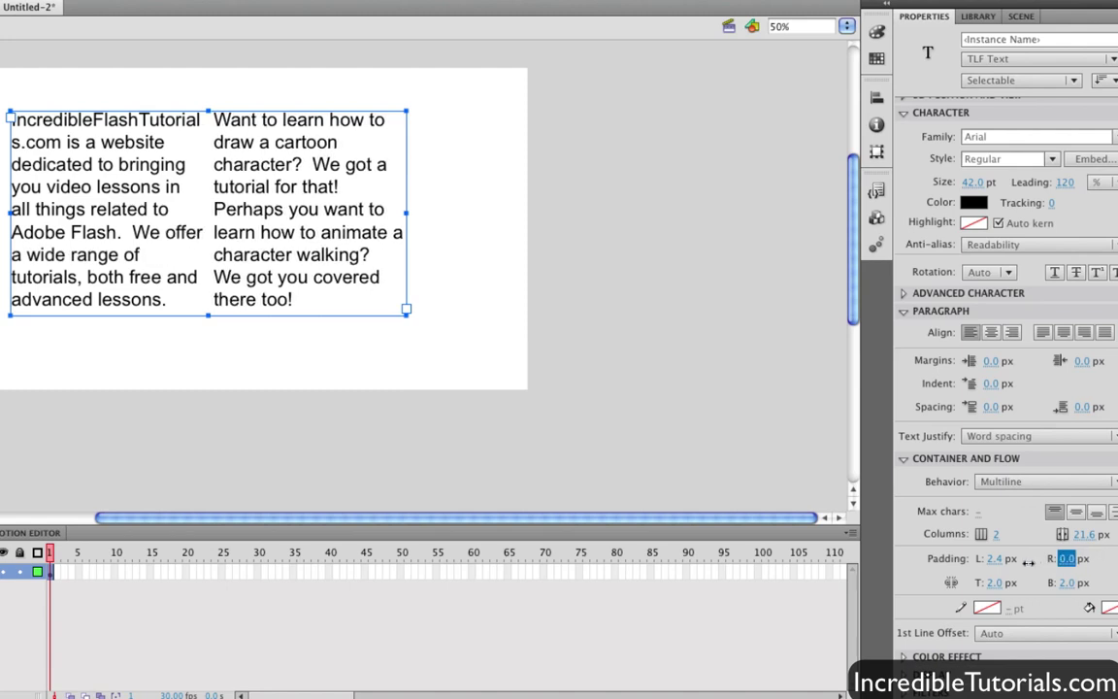
- Switch the box to 1 column and narrow it so text cuts off after 'of tutorials, both'
double_click(251, 185)
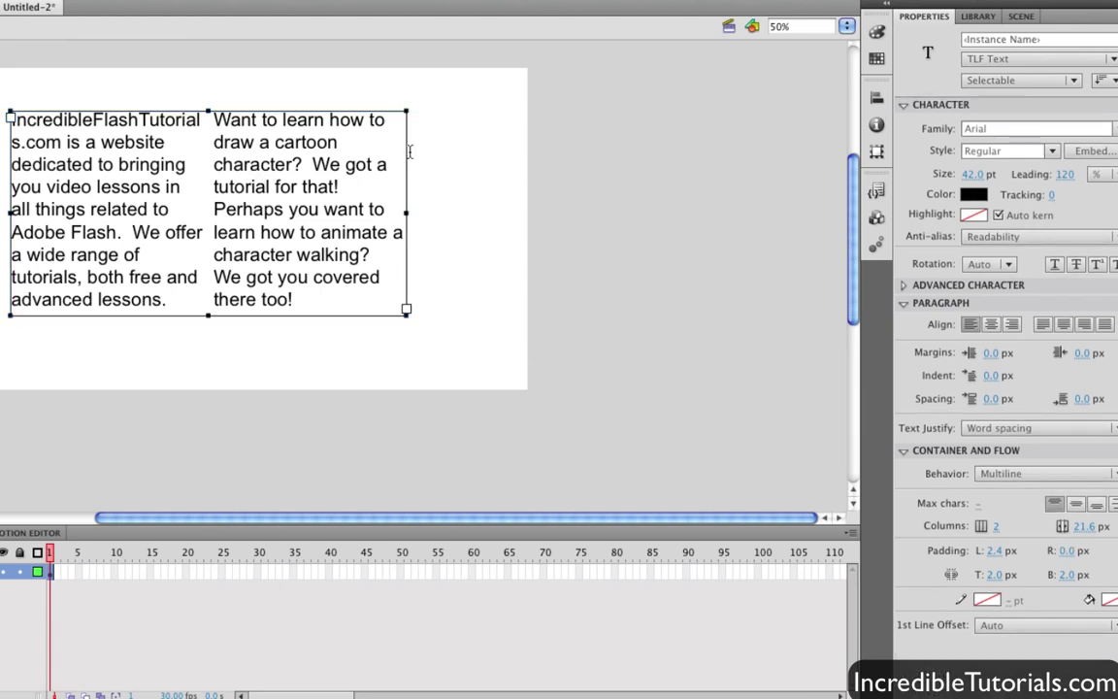
key(Escape)
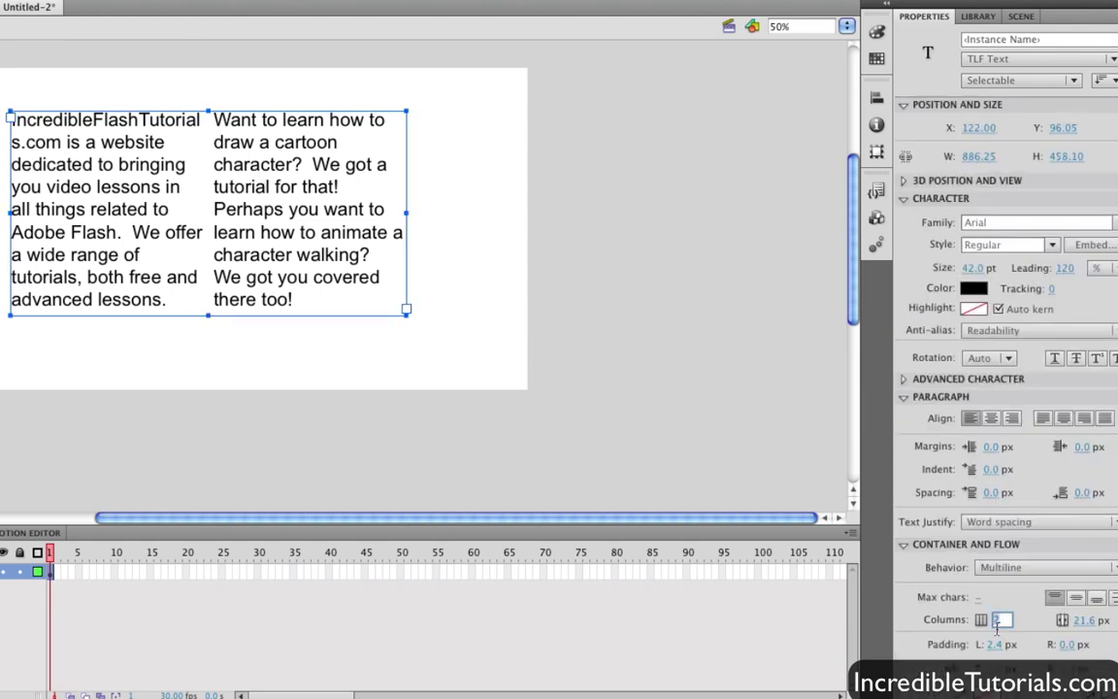
text(1)
key(Return)
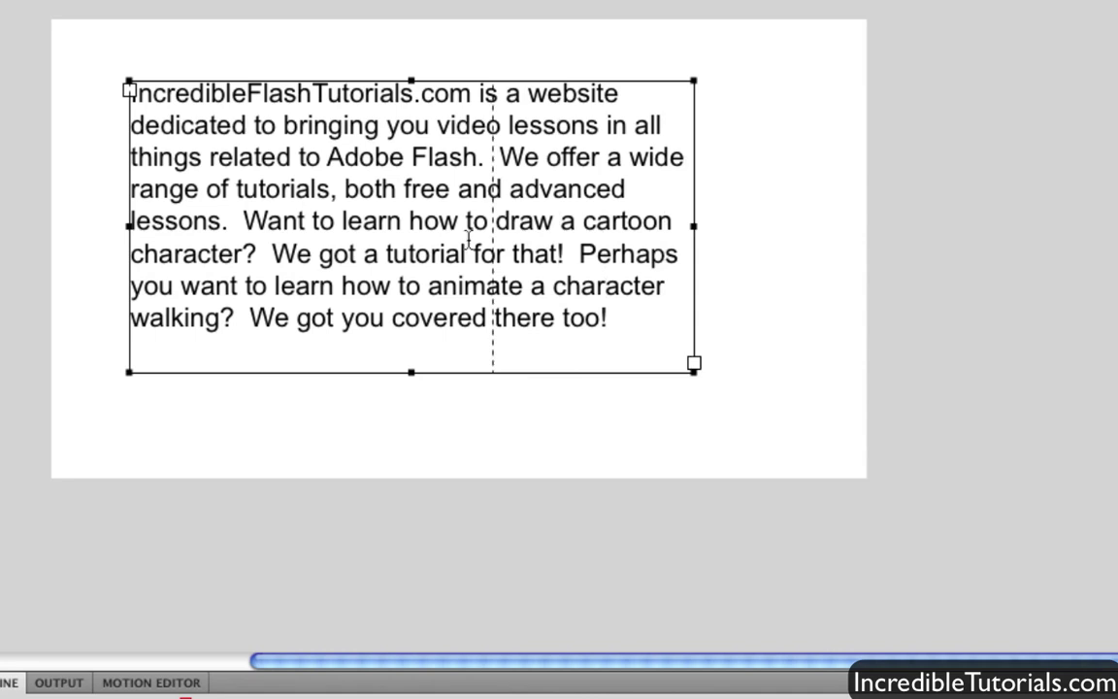
drag(365, 241, 365, 242)
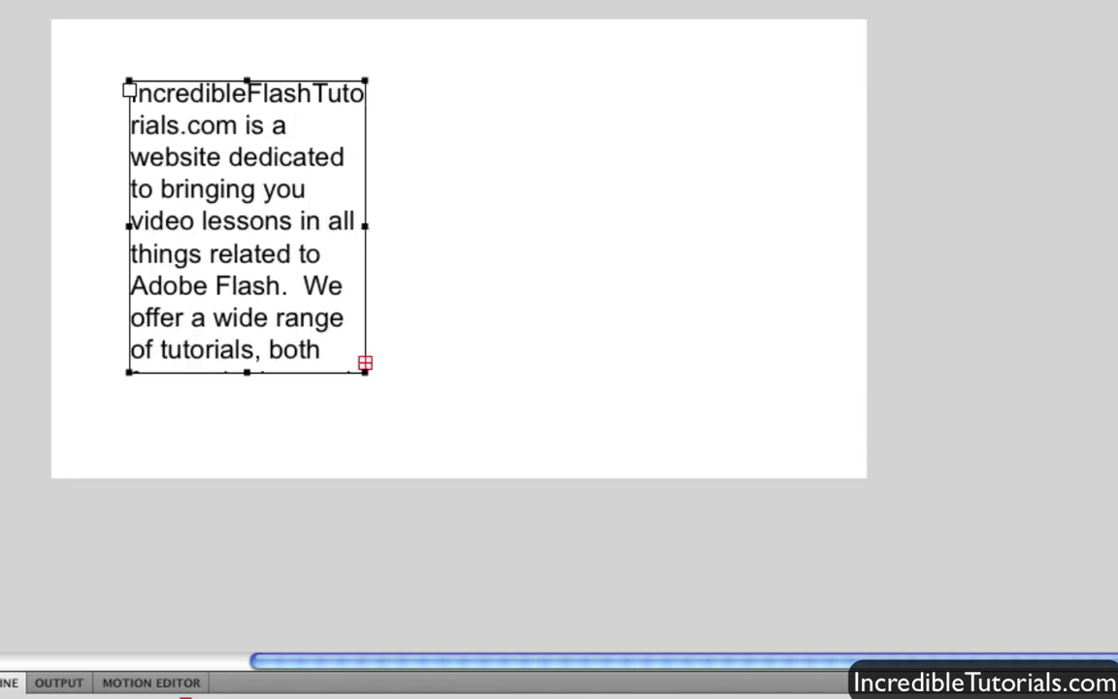
key(Escape)
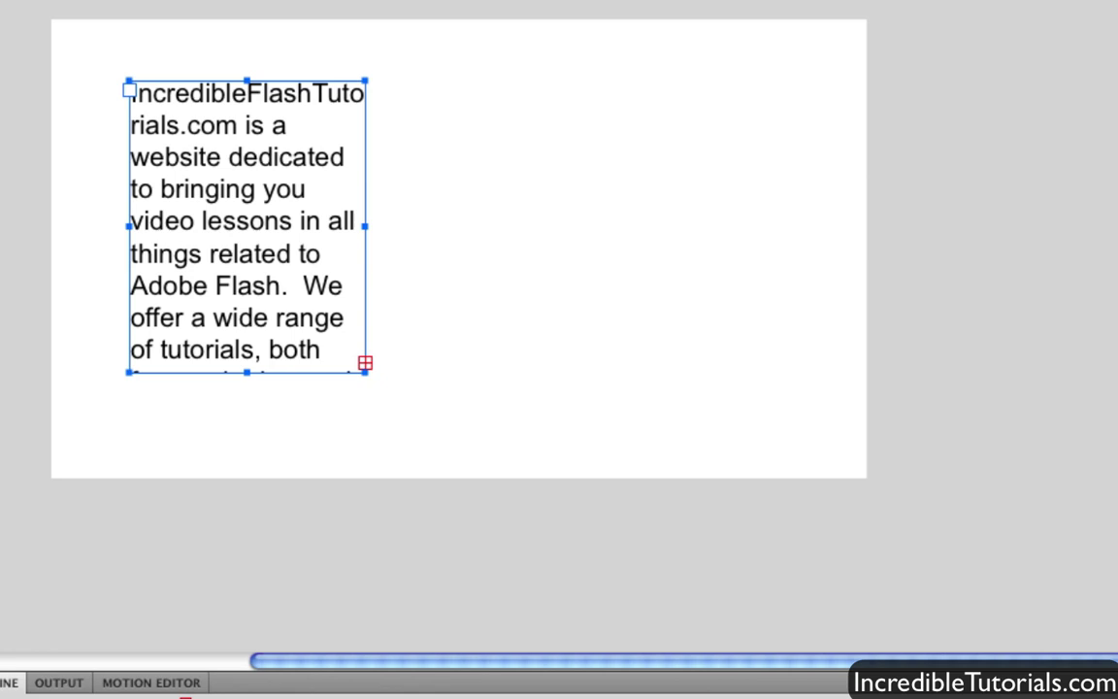
click(539, 122)
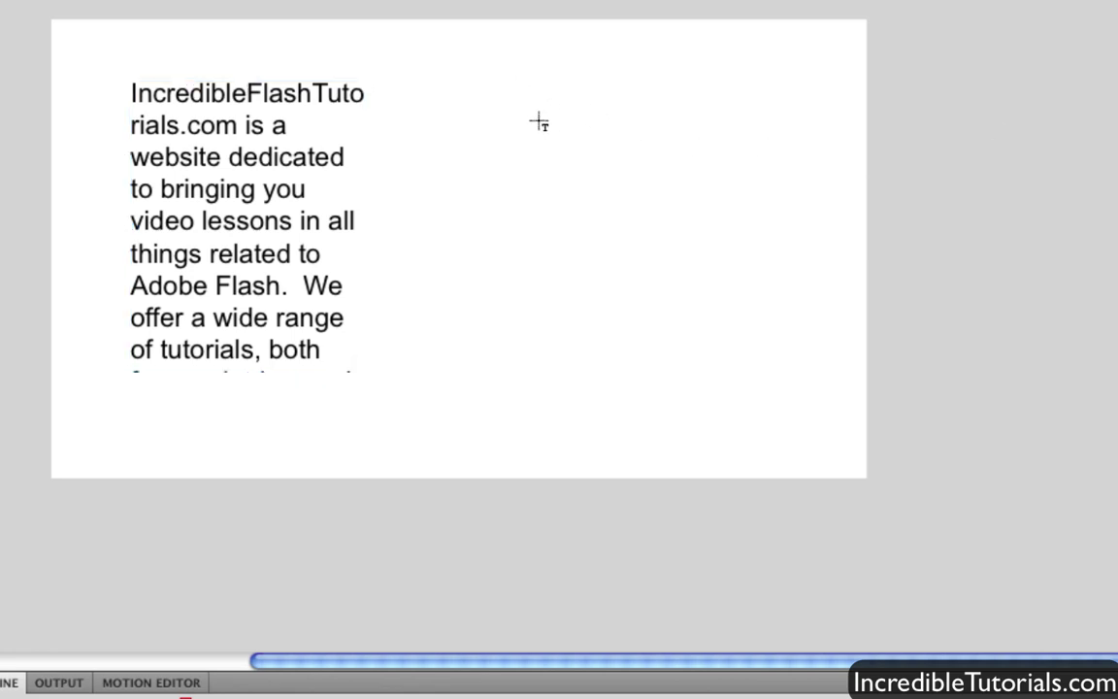
- Draw a second text box on the right and thread the first box's overflow into it
drag(506, 89, 710, 362)
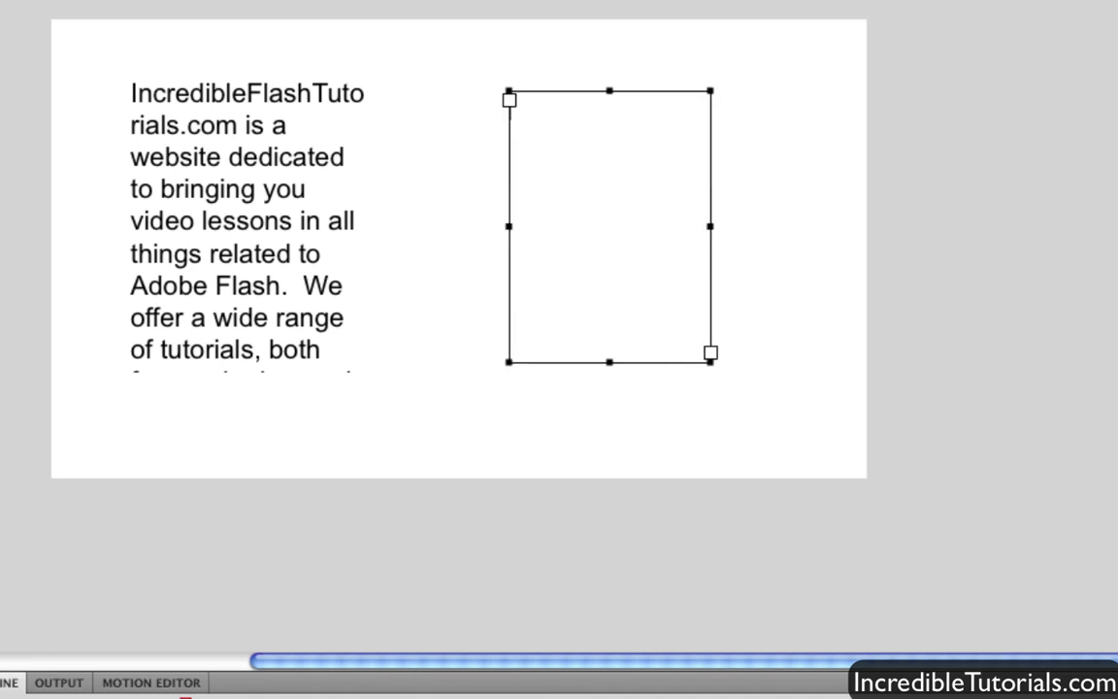
key(Escape)
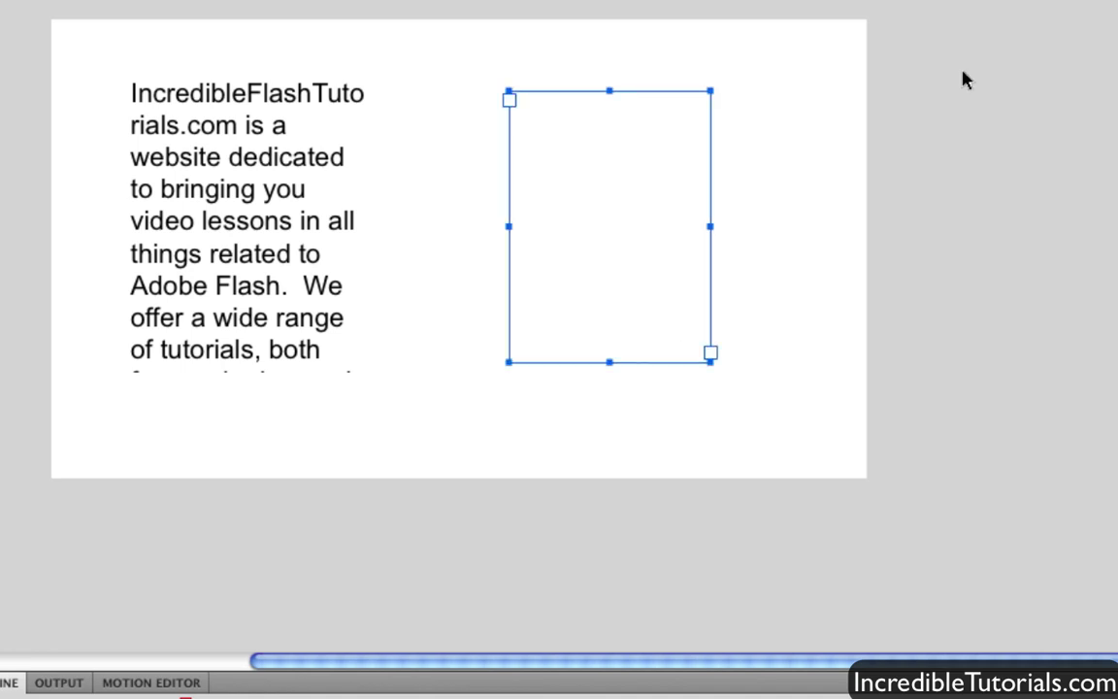
click(253, 98)
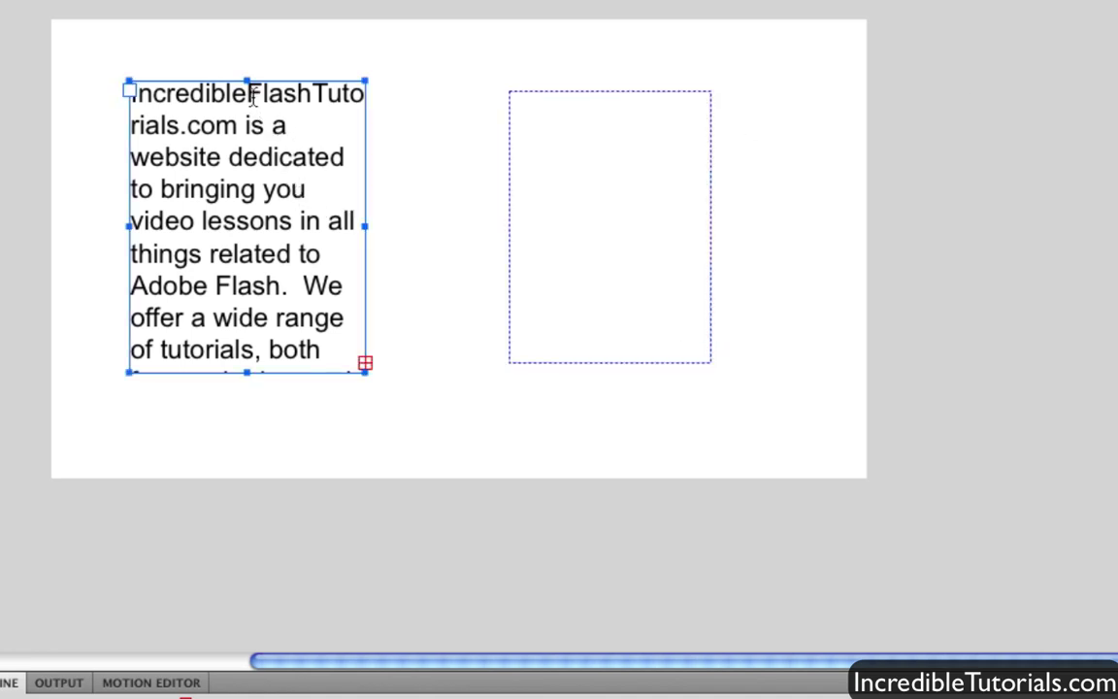
click(365, 364)
click(572, 240)
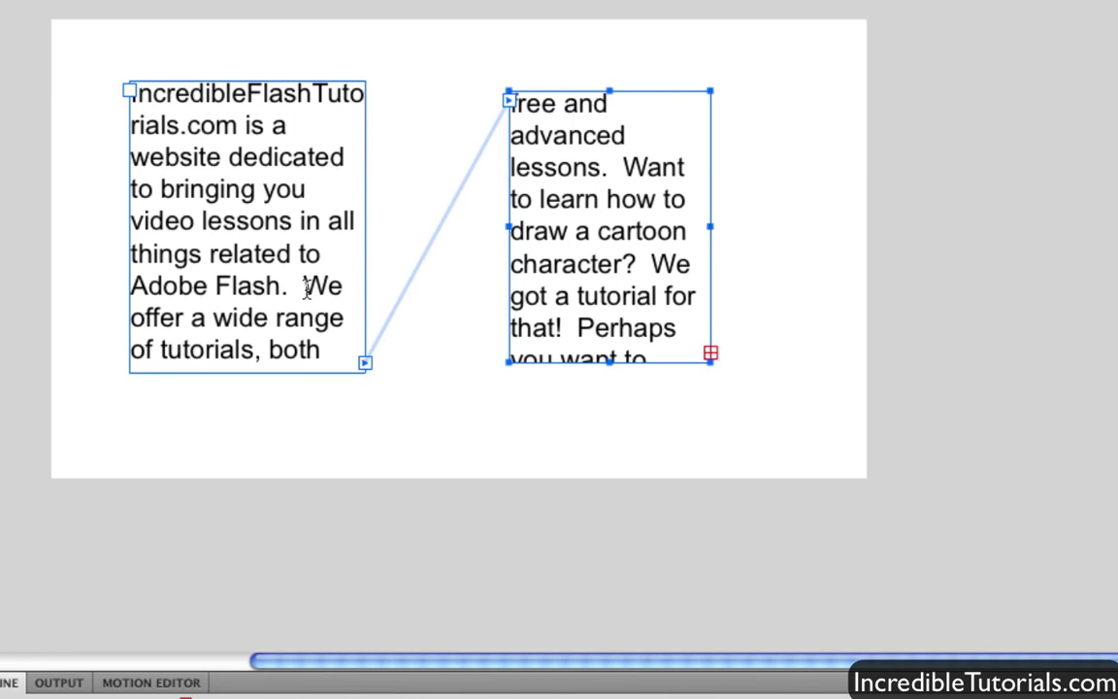
- Insert 'This is really cool!' before 'We offer' so the text reflows into the second box
double_click(306, 288)
click(303, 288)
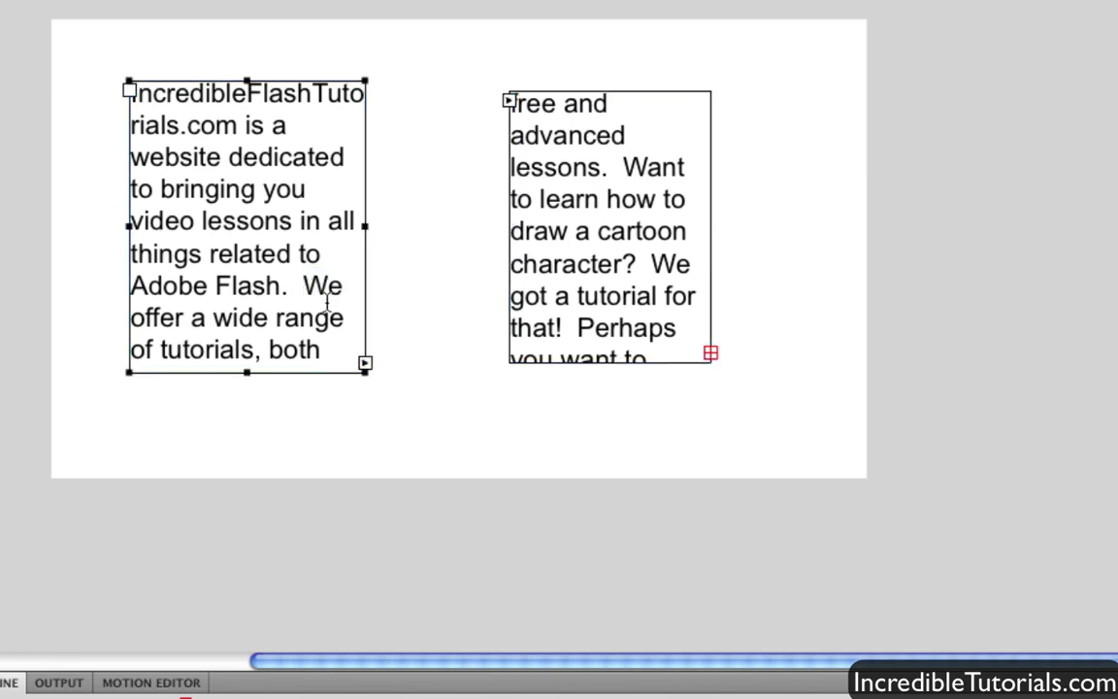
text(This is really cool)
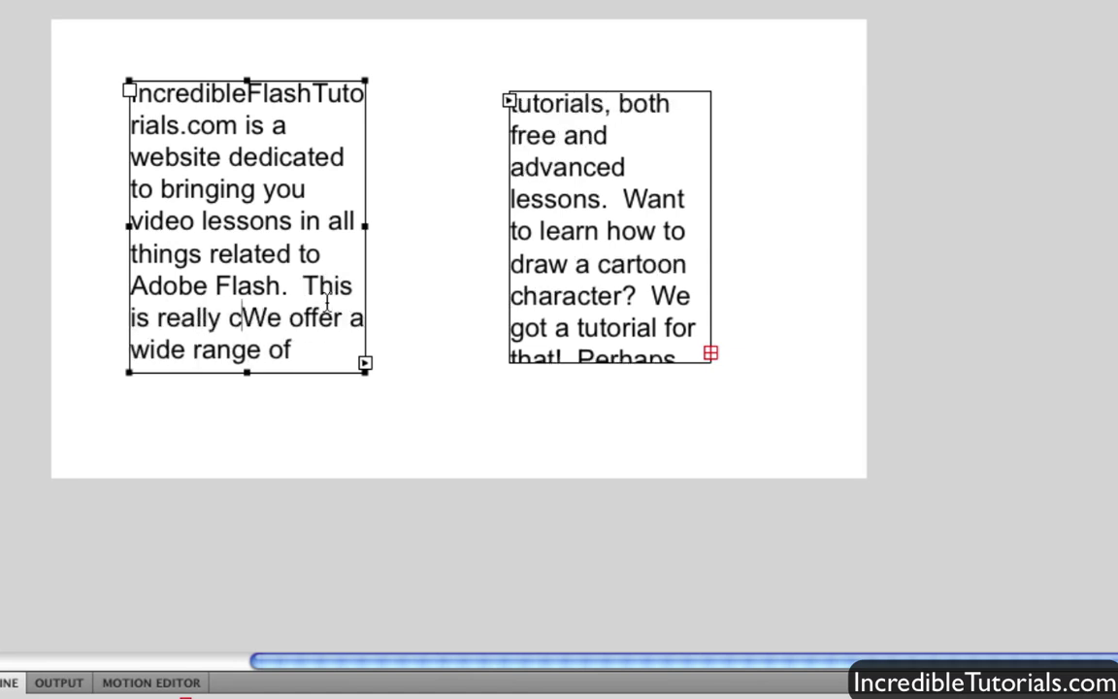
text(!)
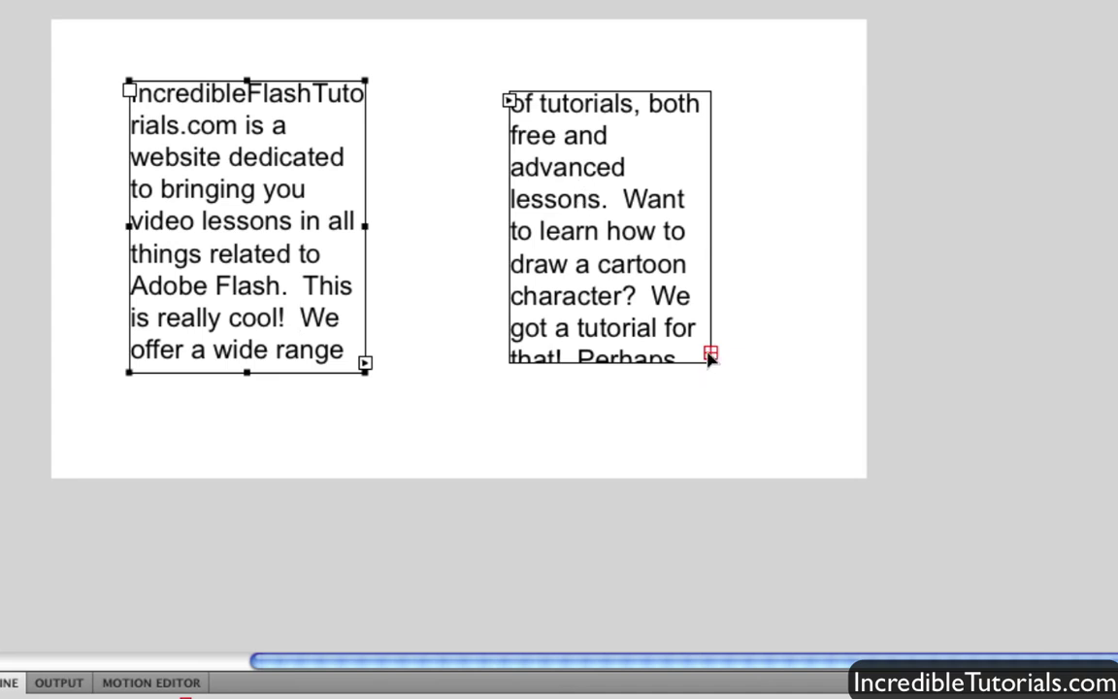
click(654, 327)
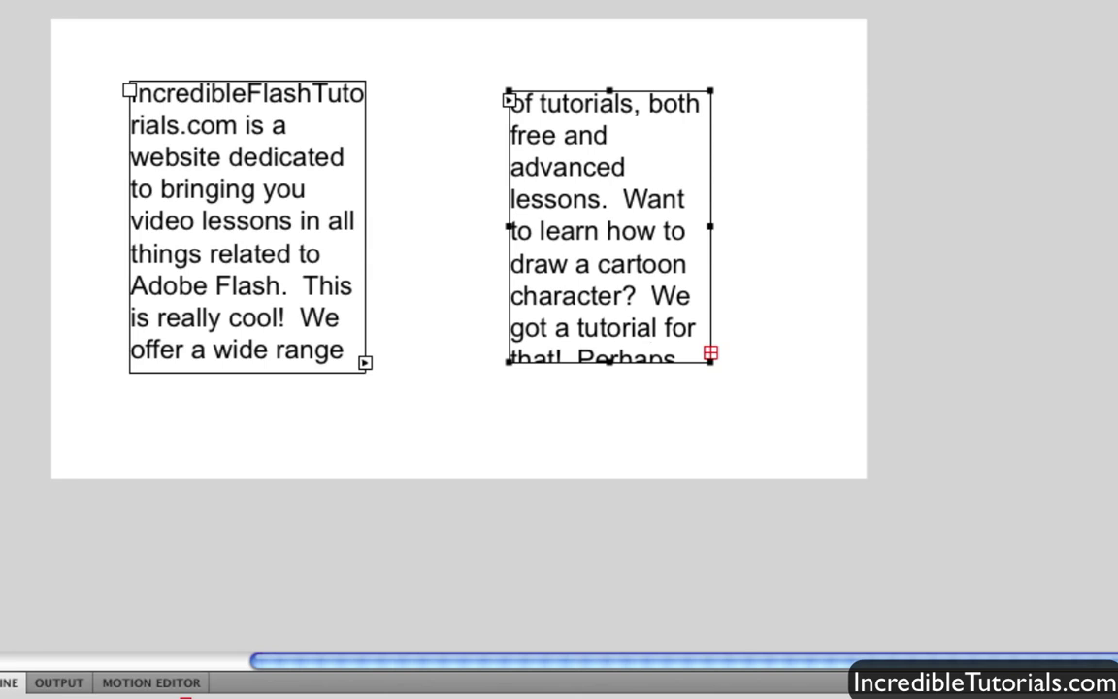
- Move the second box up beside the first, align its top, and shorten it from the bottom
key(Escape)
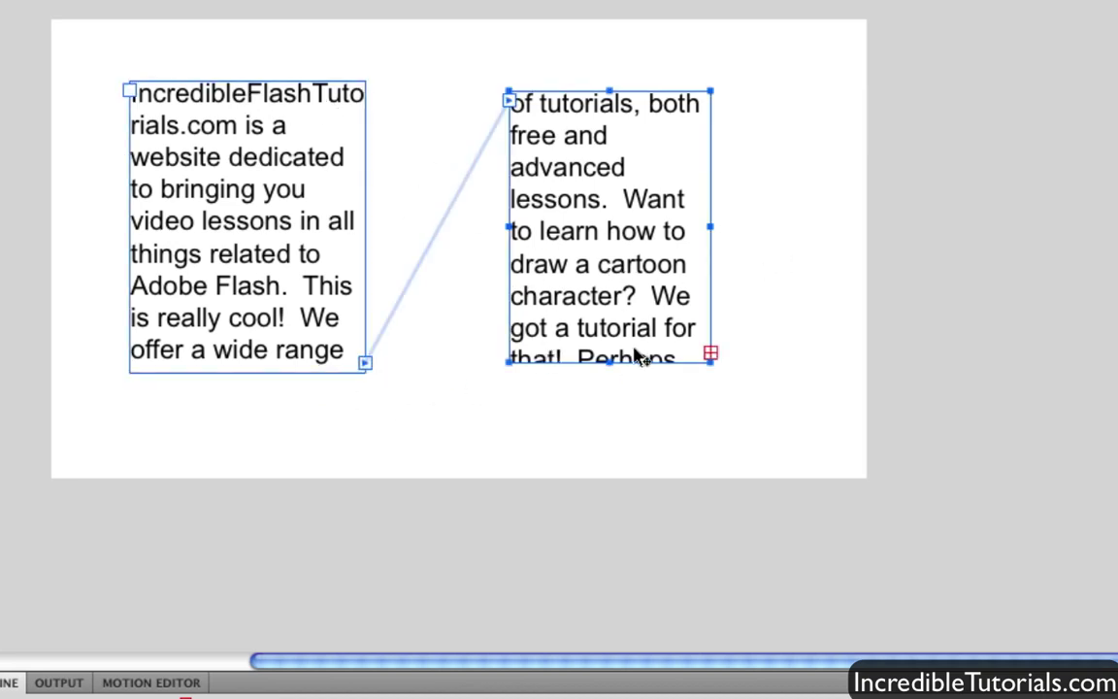
drag(640, 340, 541, 242)
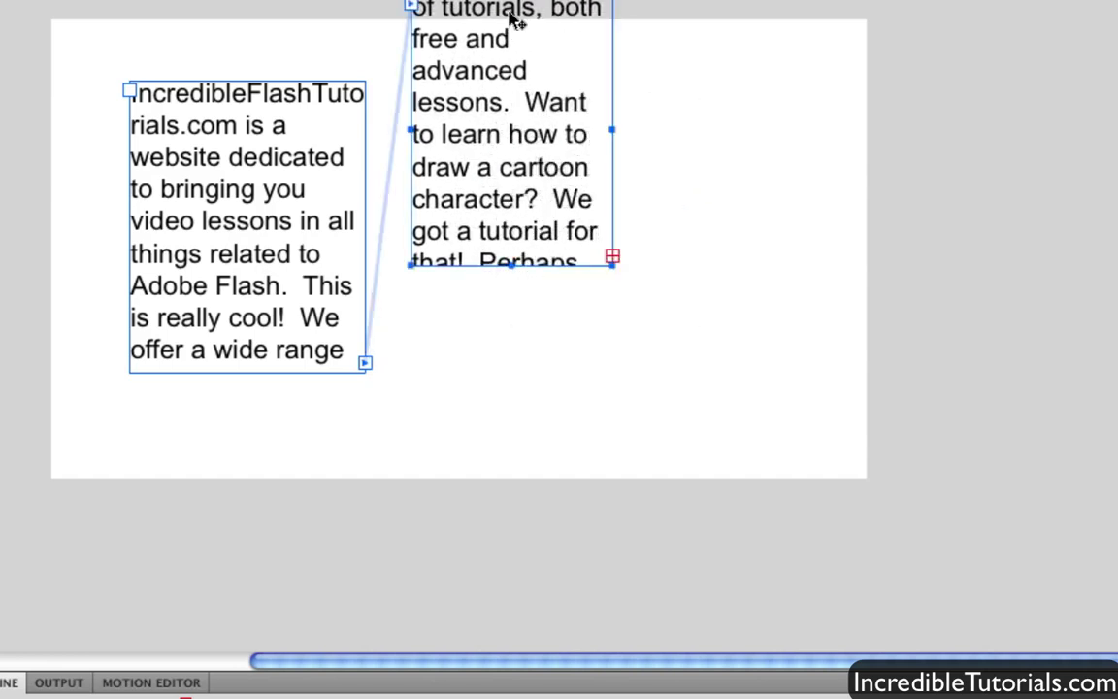
drag(460, 8, 460, 82)
drag(519, 255, 458, 212)
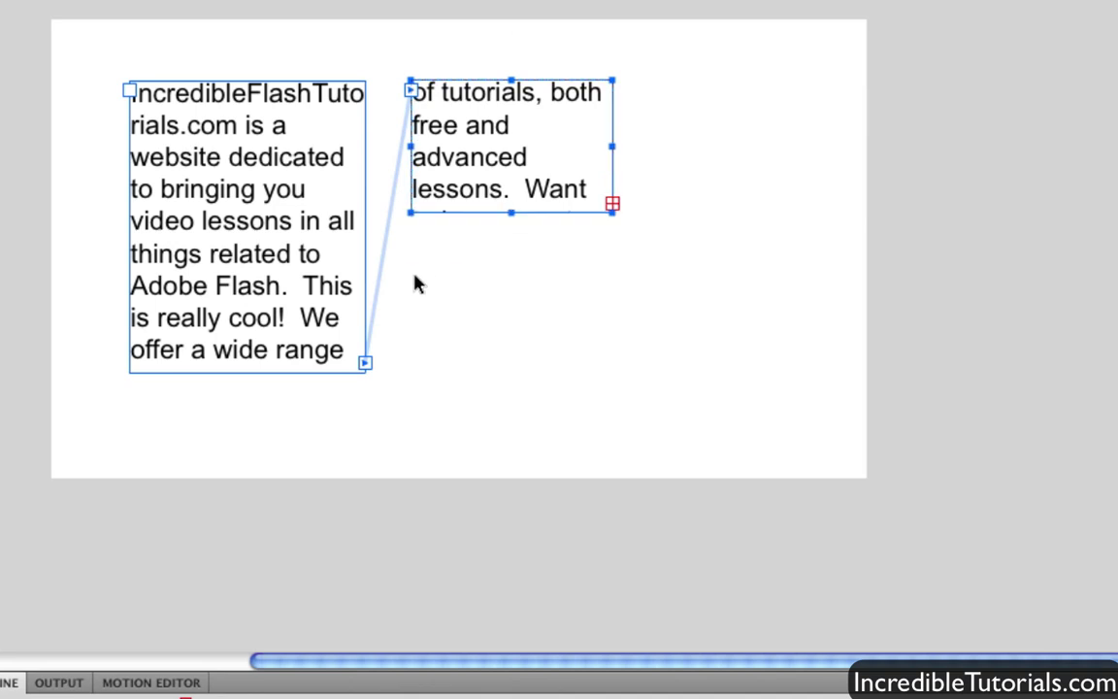